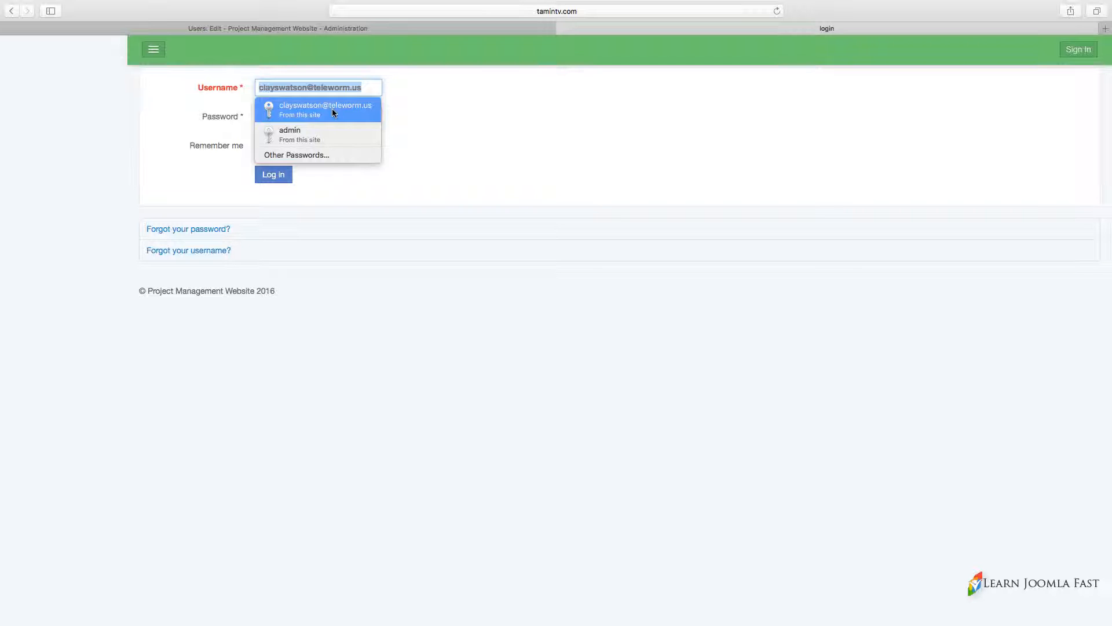
pyautogui.click(332, 109)
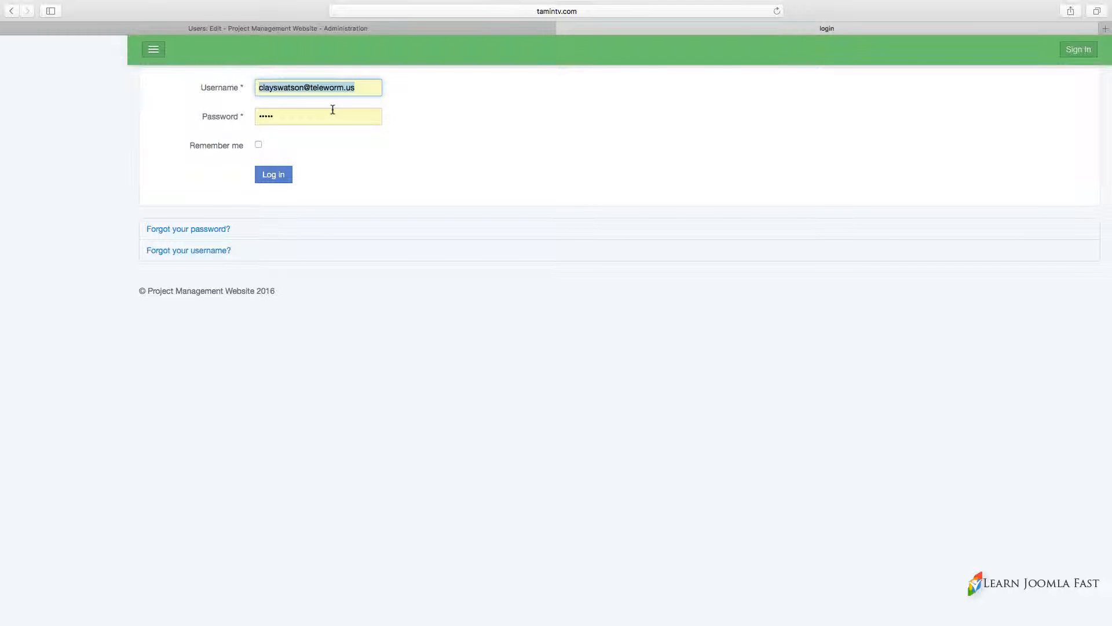
pyautogui.click(271, 180)
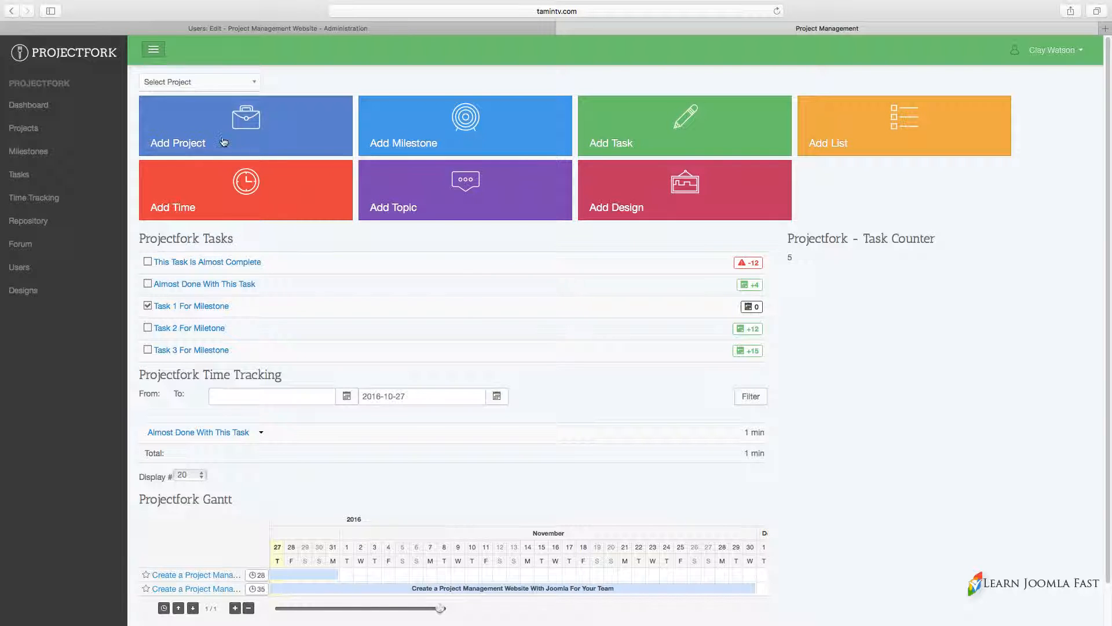
pyautogui.click(269, 28)
pyautogui.click(97, 43)
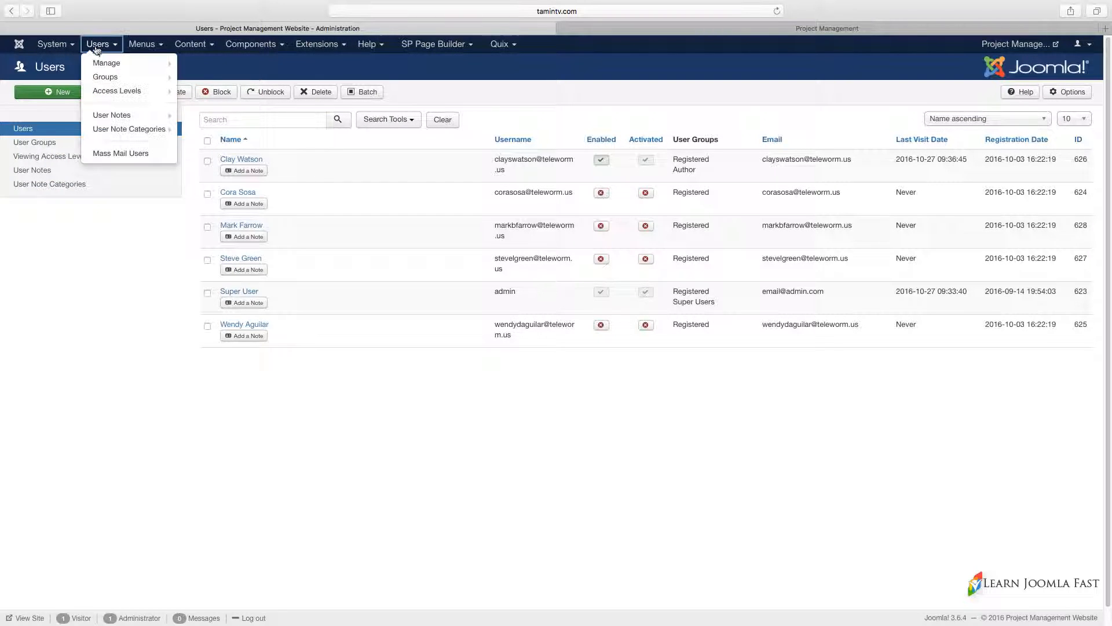
pyautogui.click(136, 304)
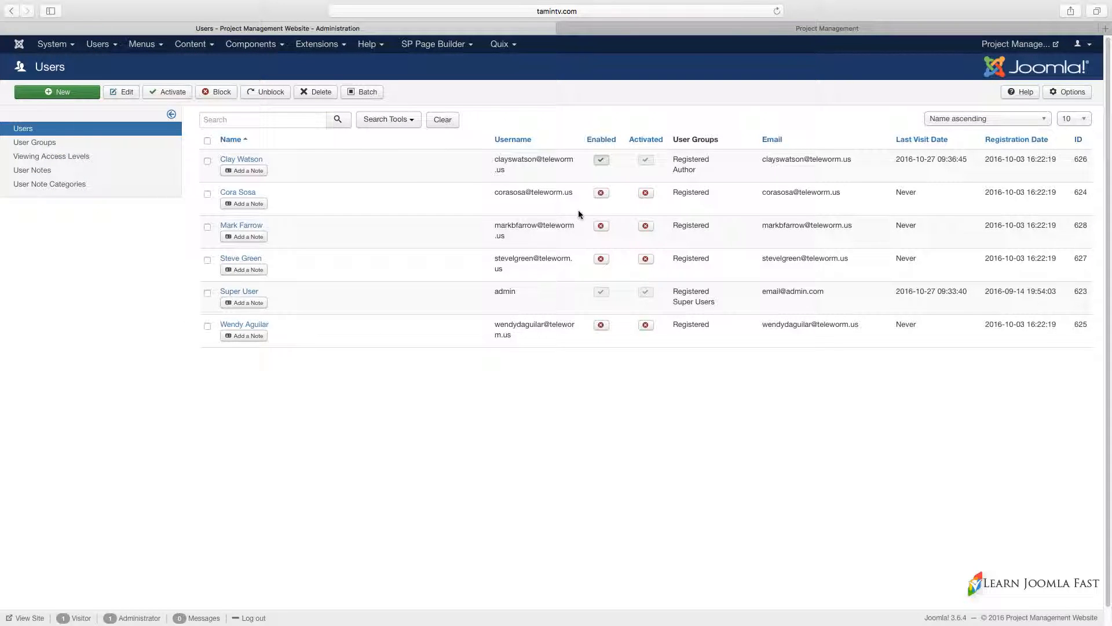
pyautogui.click(240, 159)
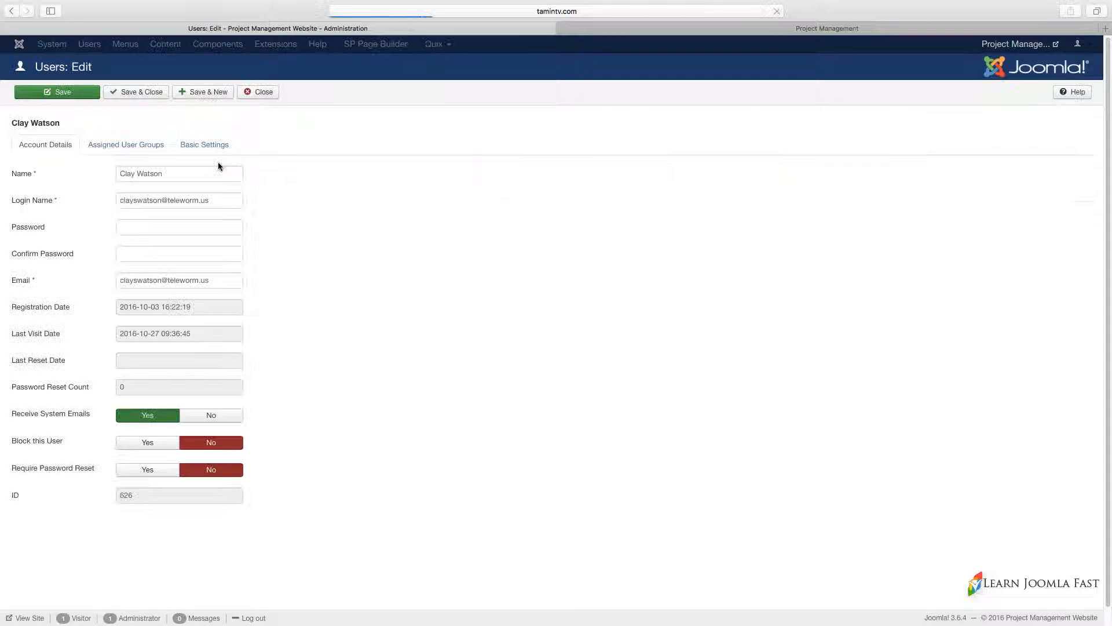
pyautogui.click(129, 148)
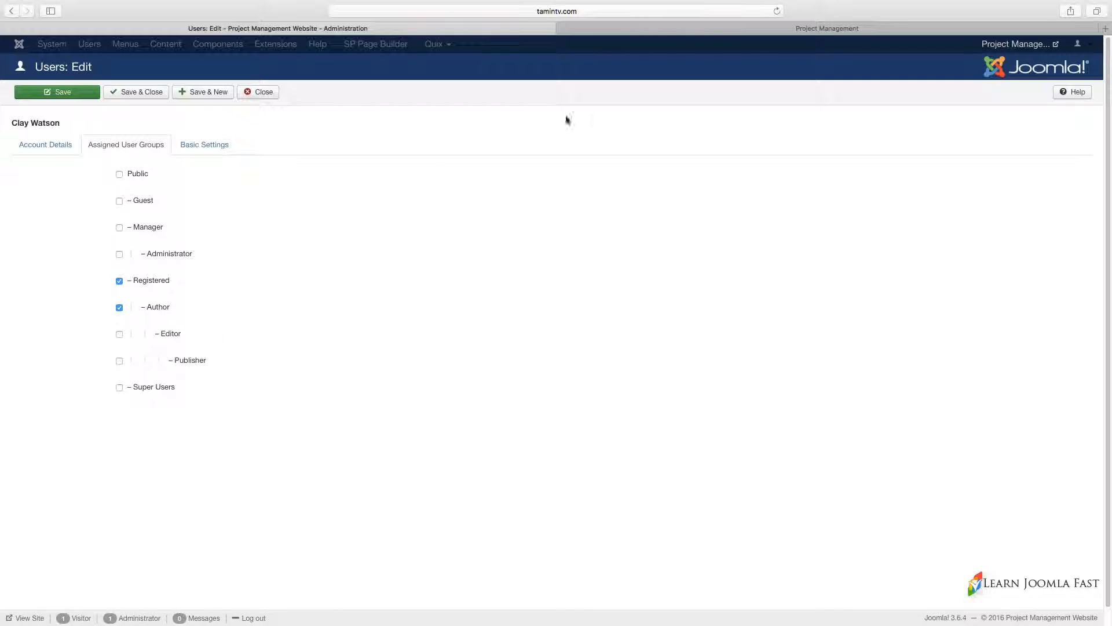
# Step: Compare the front-end site with the group settings and return to the dashboard
pyautogui.click(644, 28)
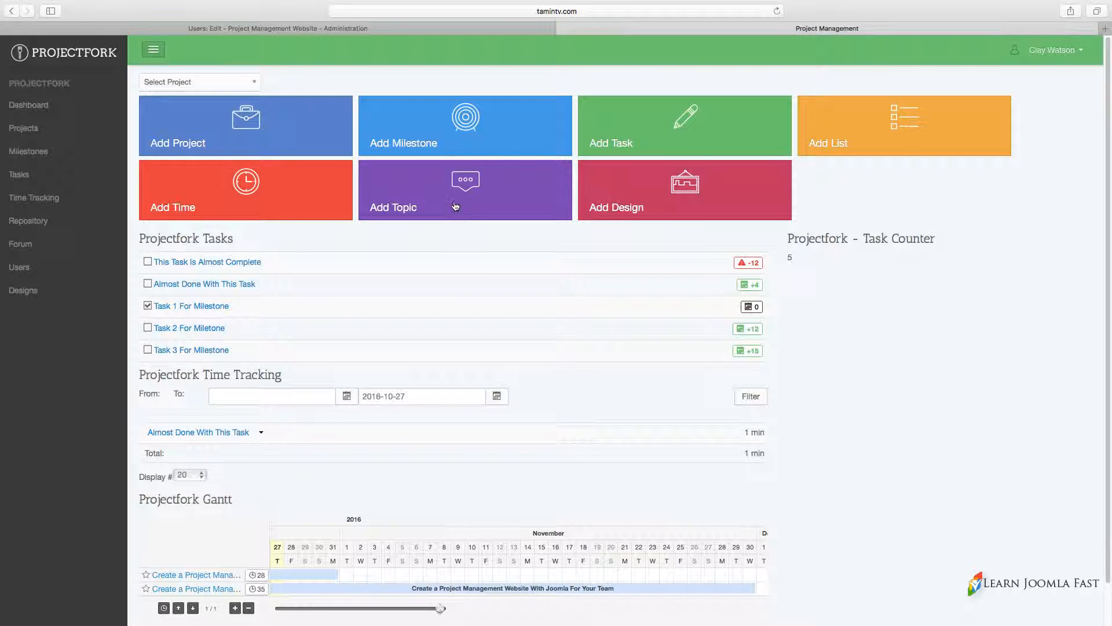
pyautogui.click(477, 28)
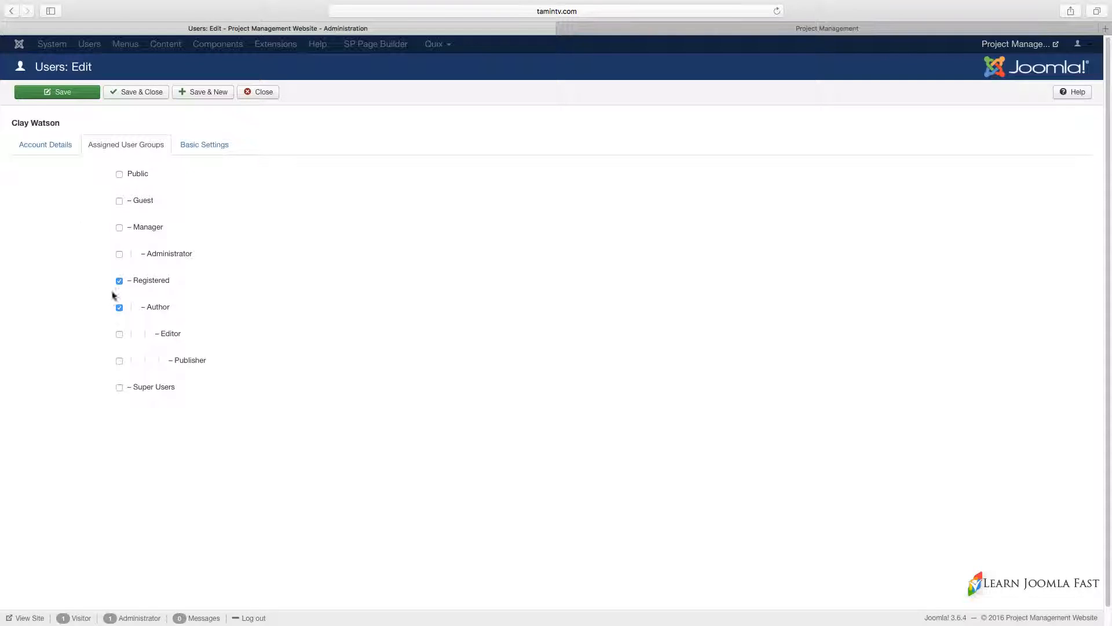
pyautogui.click(615, 31)
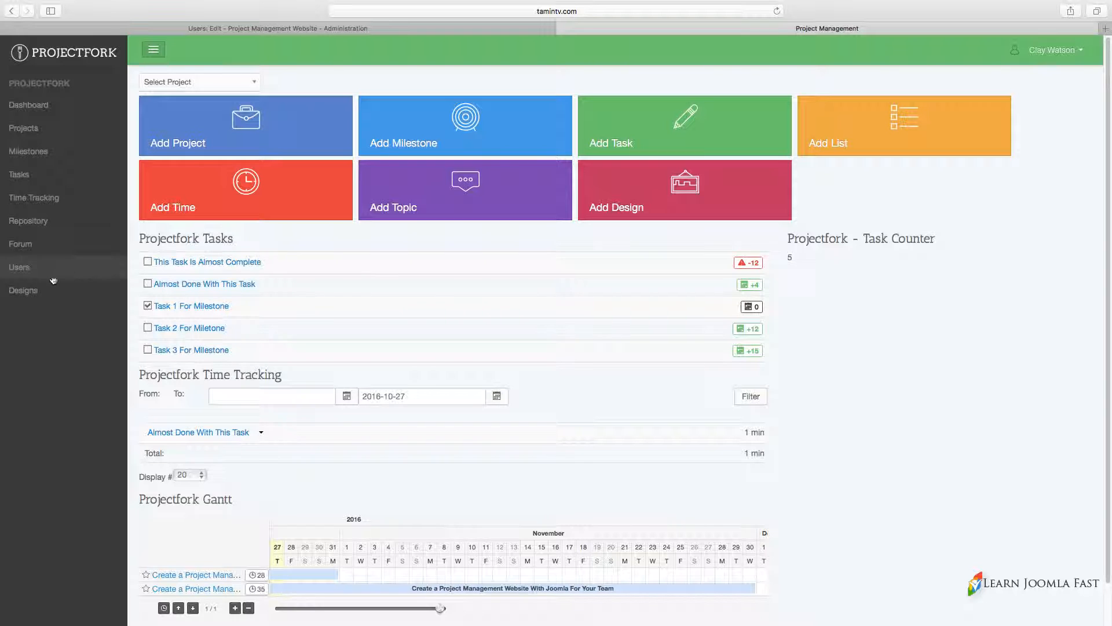
# Step: Review Time Tracking and the Task 3 For Milestone details, ending back on Time Tracking
pyautogui.click(34, 198)
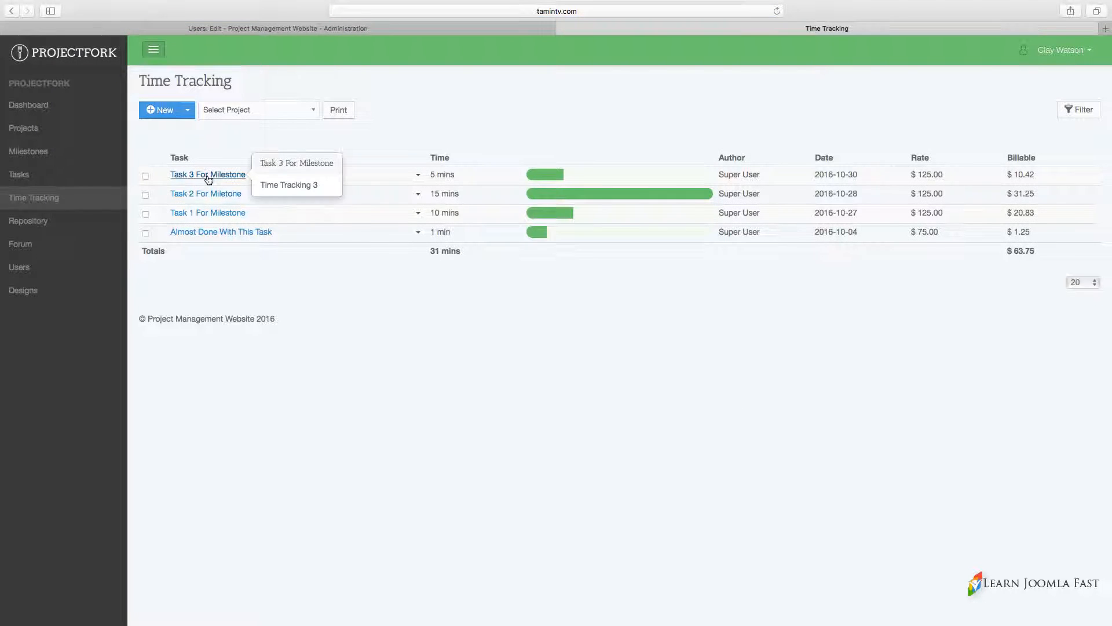
pyautogui.click(209, 176)
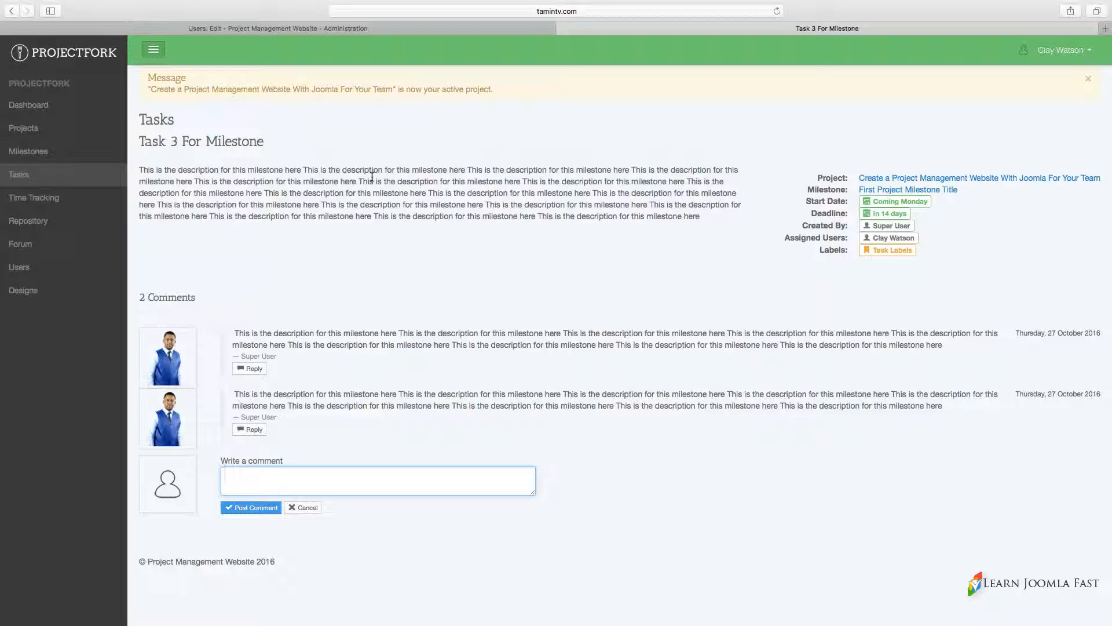
pyautogui.click(39, 202)
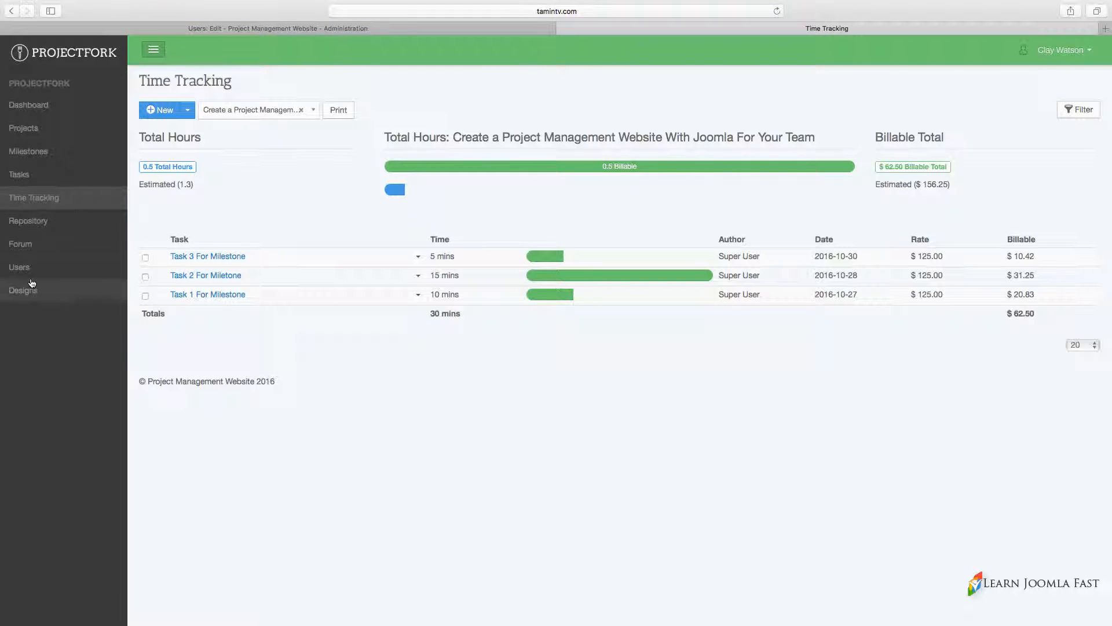
# Step: View the project's Users list, then the Revision Made To Last Design in Designs
pyautogui.click(35, 274)
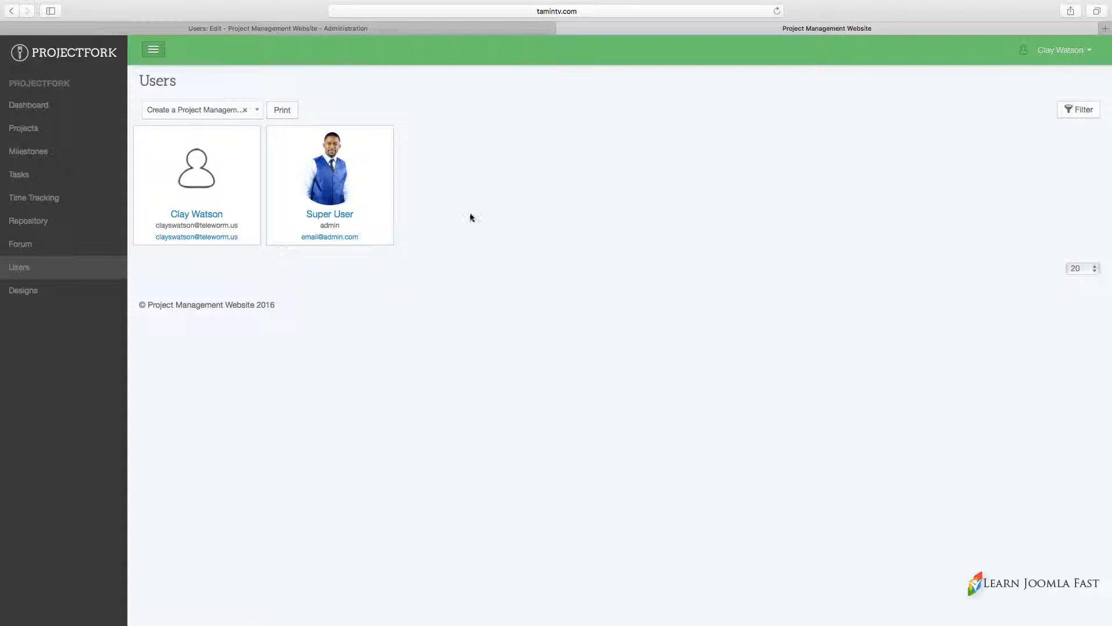
pyautogui.click(65, 300)
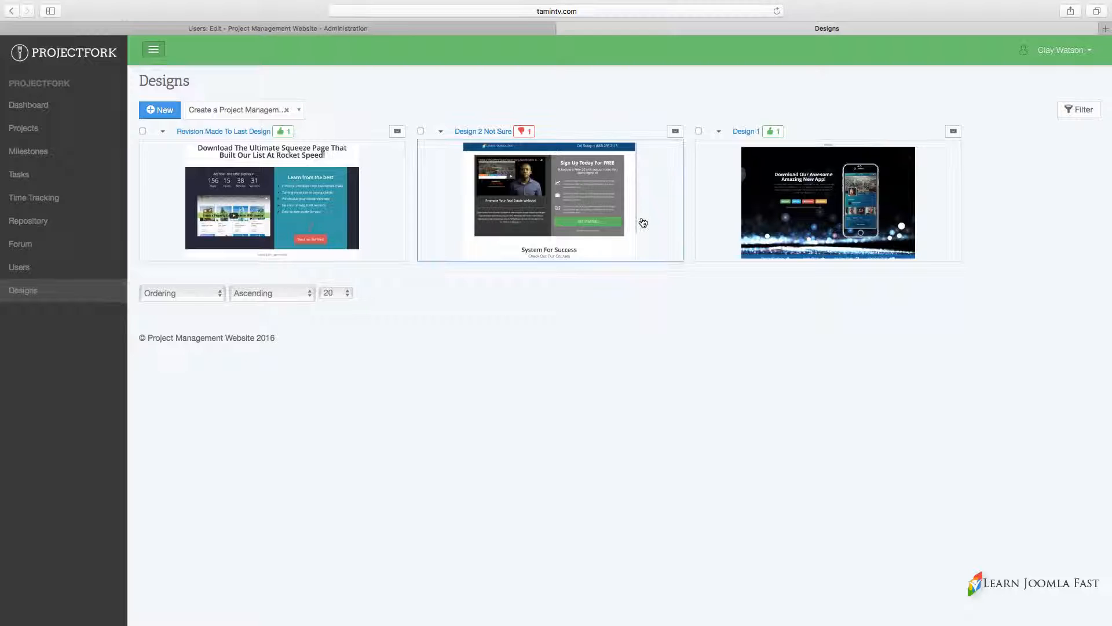
pyautogui.click(309, 210)
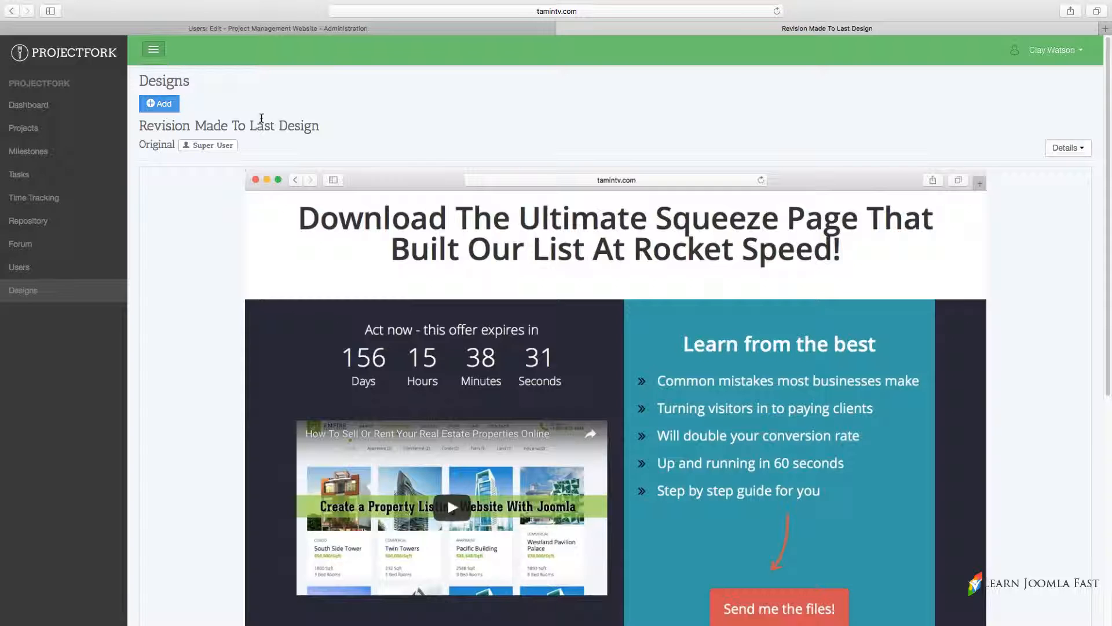
pyautogui.scroll(-5, 261, 120)
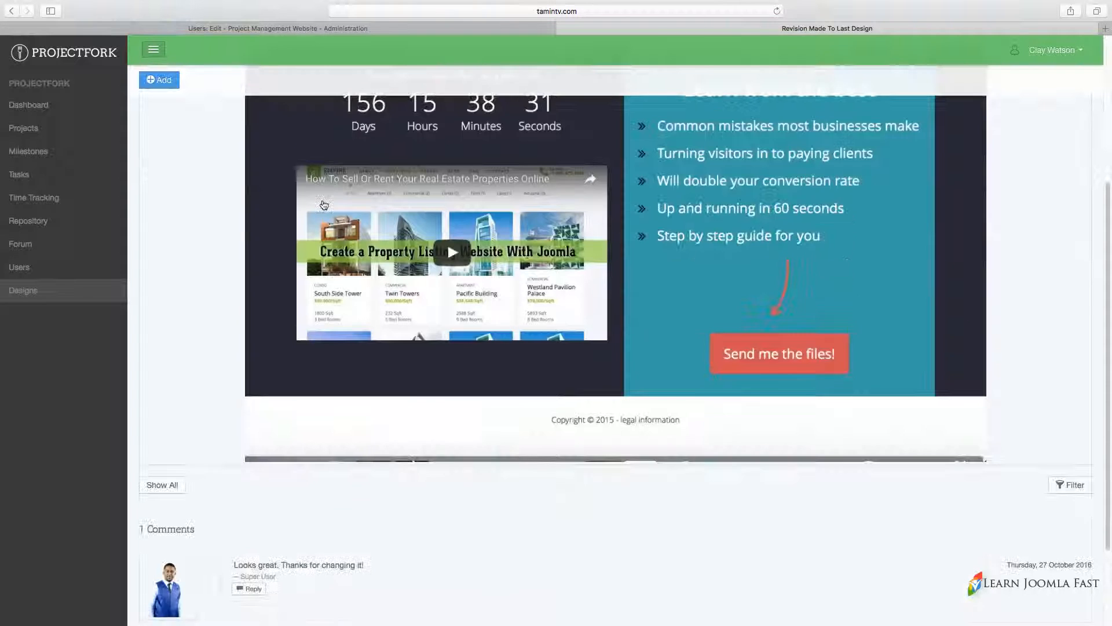
pyautogui.scroll(-3, 261, 120)
pyautogui.scroll(5, 391, 344)
pyautogui.scroll(4, 391, 344)
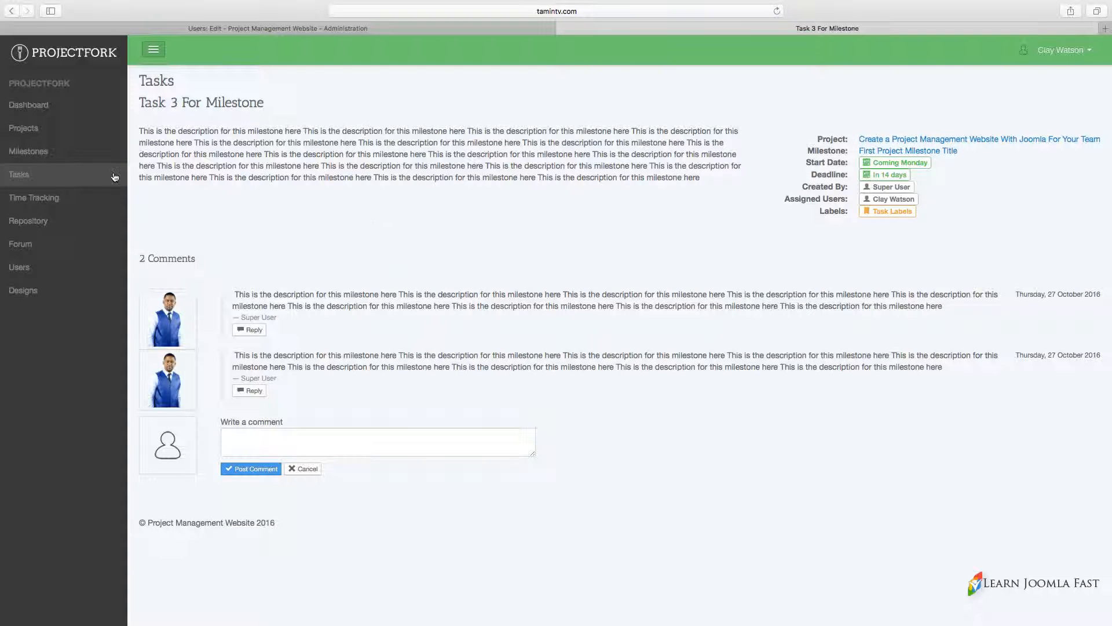
# Step: Check Task 3 For Milestone from Time Tracking, then return to the project dashboard
pyautogui.click(33, 197)
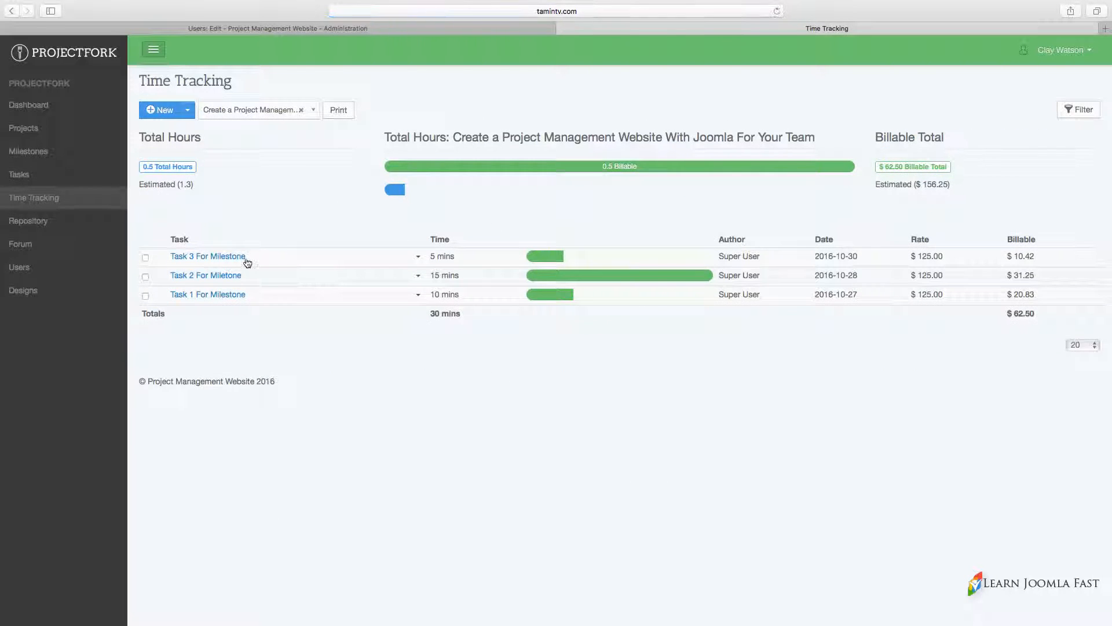
pyautogui.click(208, 256)
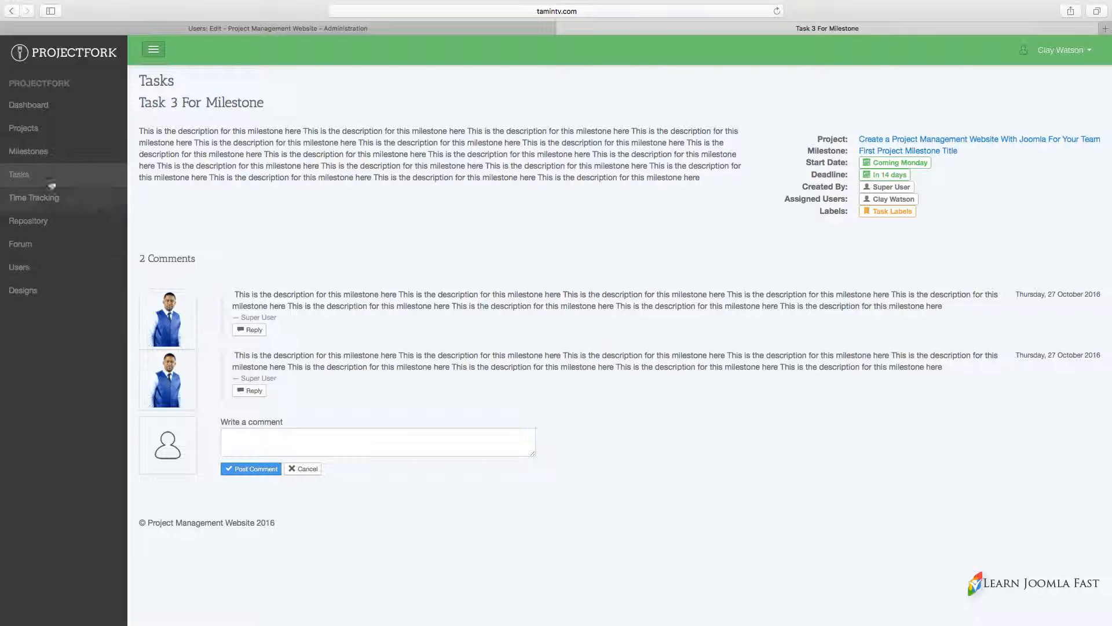
pyautogui.click(52, 111)
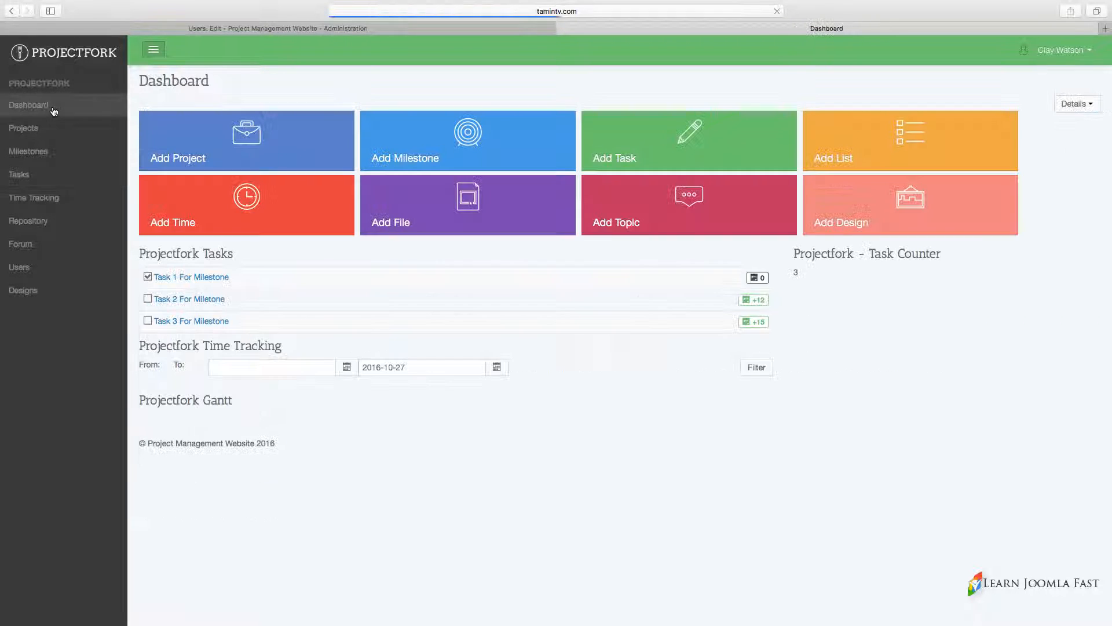